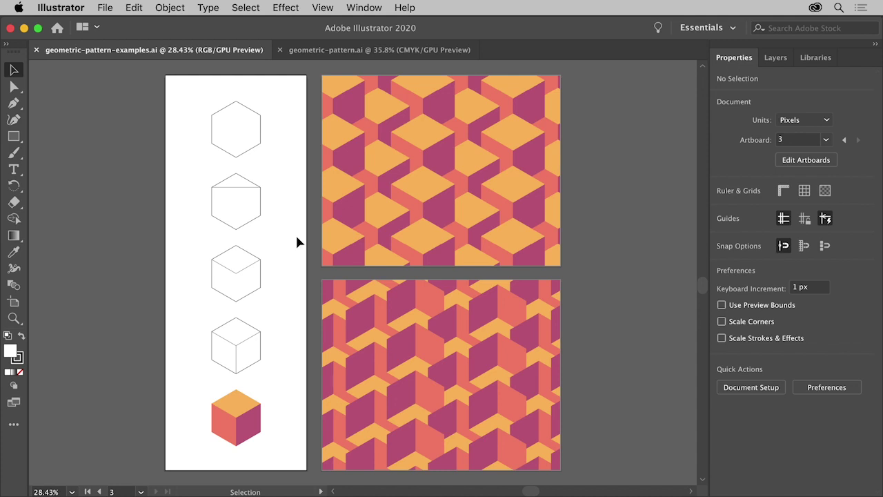
Switch from the examples file to the geometric-pattern.ai document.
click(293, 55)
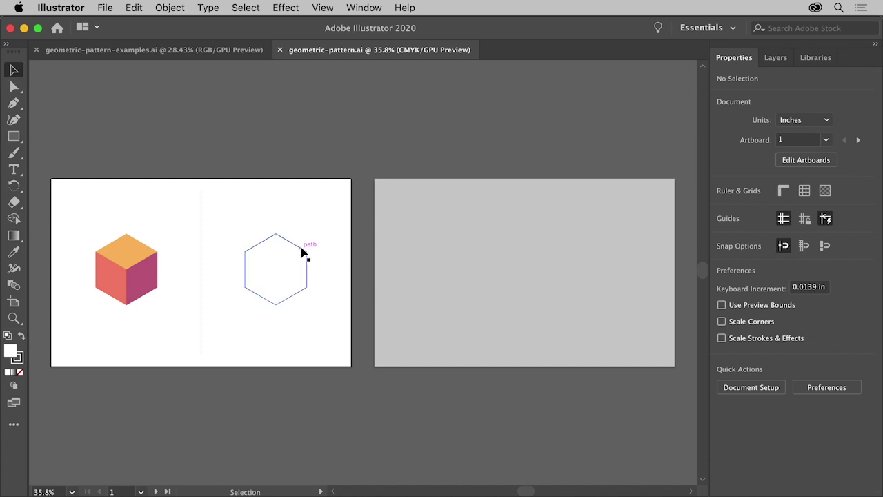
Select the hexagon outline, zoom in on it with Cmd+Plus, then deselect it.
click(301, 249)
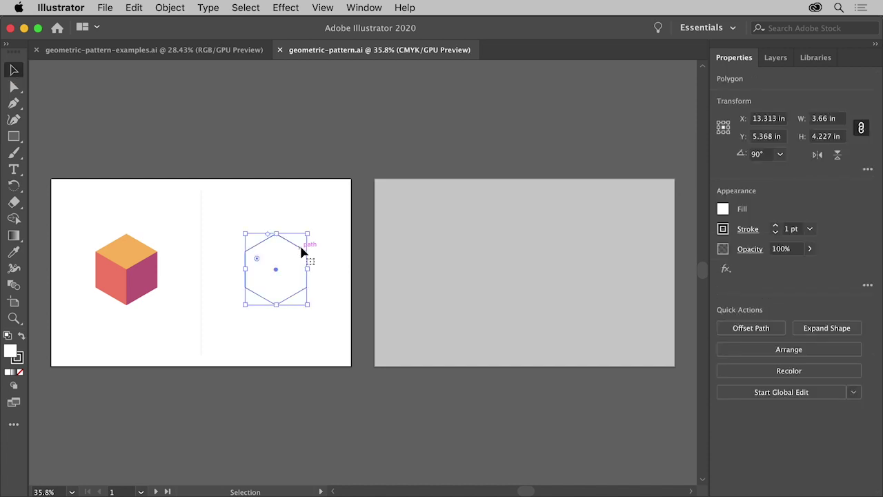
key(super+equal)
key(super+equal)
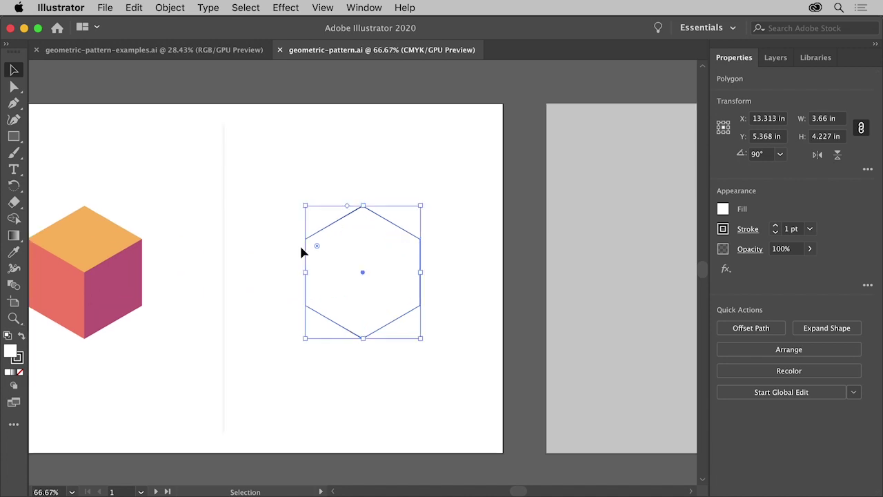
click(260, 262)
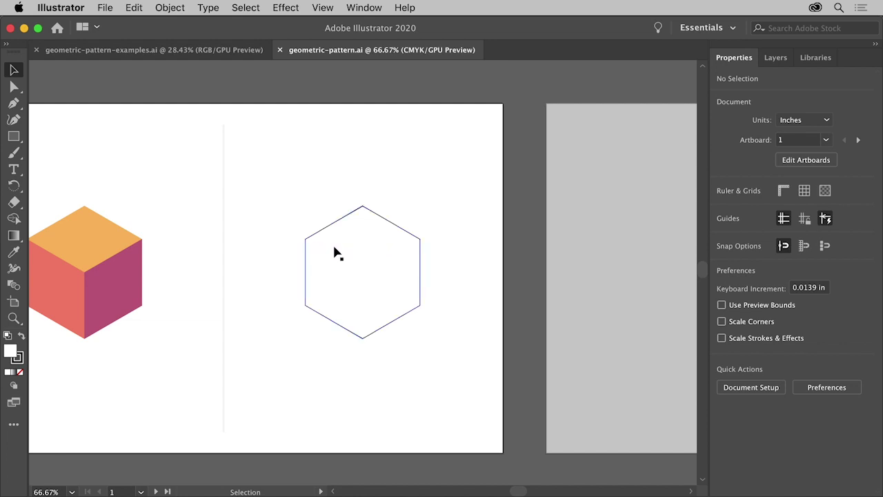
Draw a Pen line joining the hexagon's upper-left and upper-right corners, with a midpoint anchor.
click(13, 103)
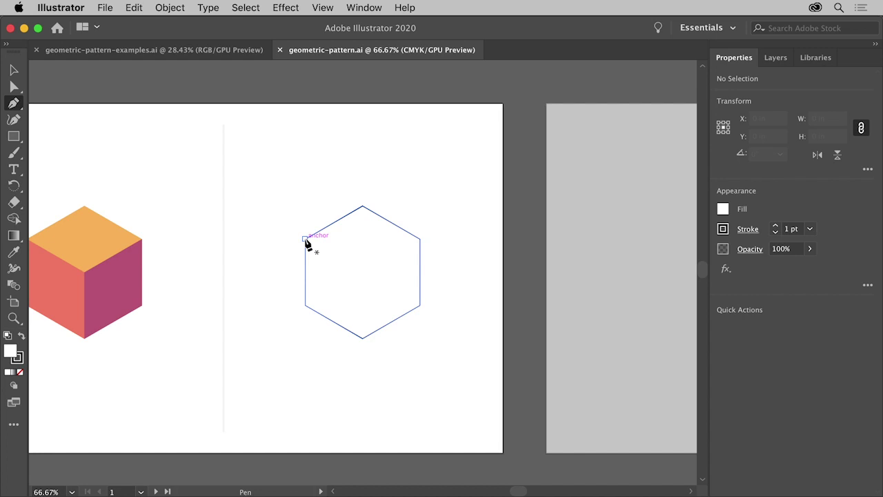
click(304, 239)
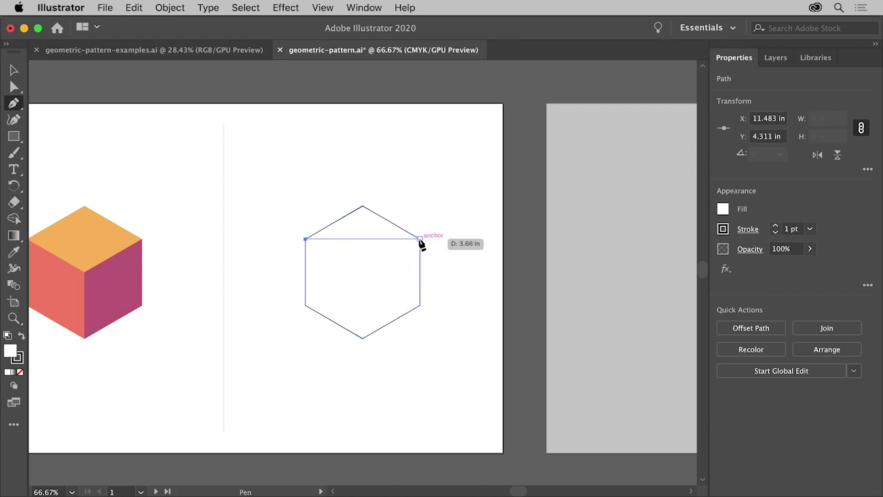
click(420, 239)
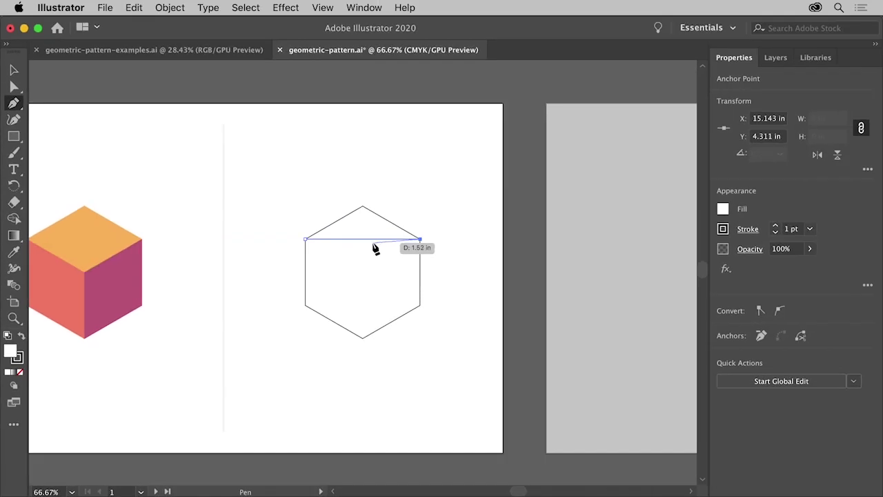
click(372, 241)
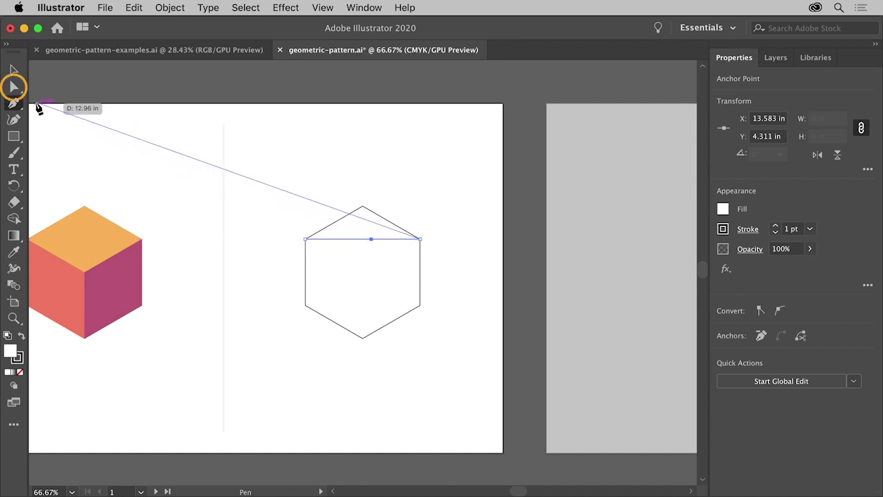
click(14, 88)
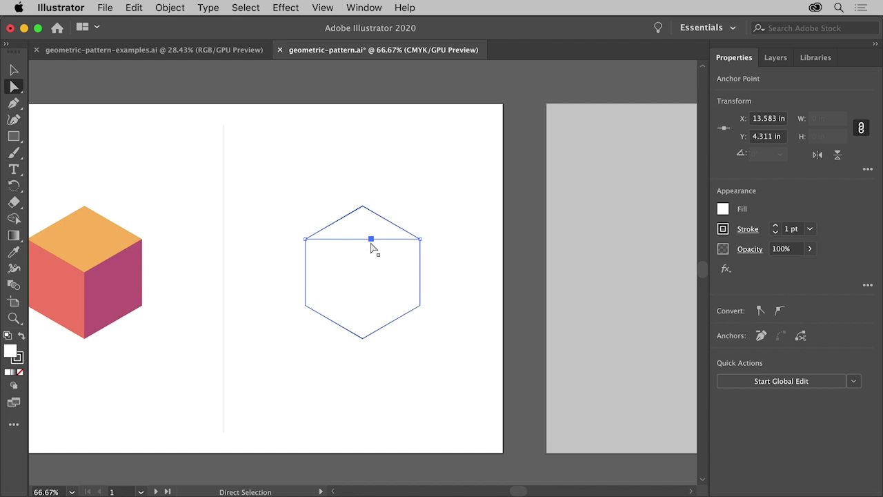
Pull the line's midpoint down to the hexagon's centre, then Divide Objects Below.
drag(371, 238, 366, 275)
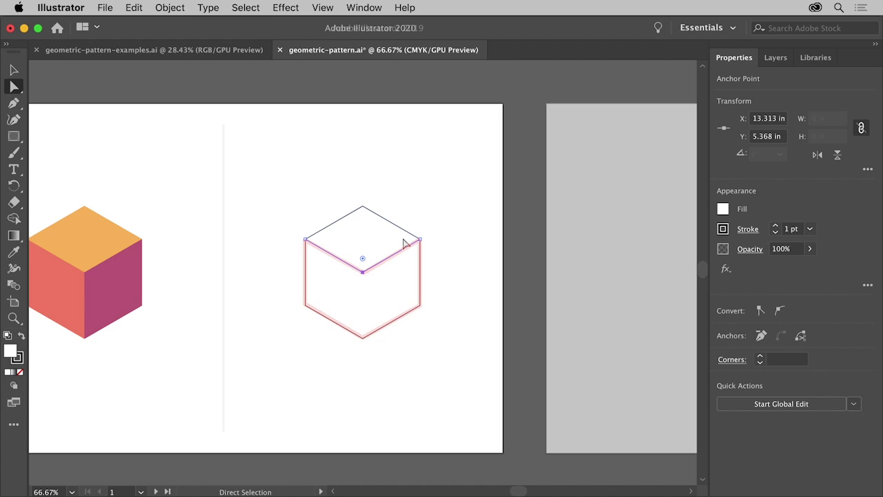
click(182, 8)
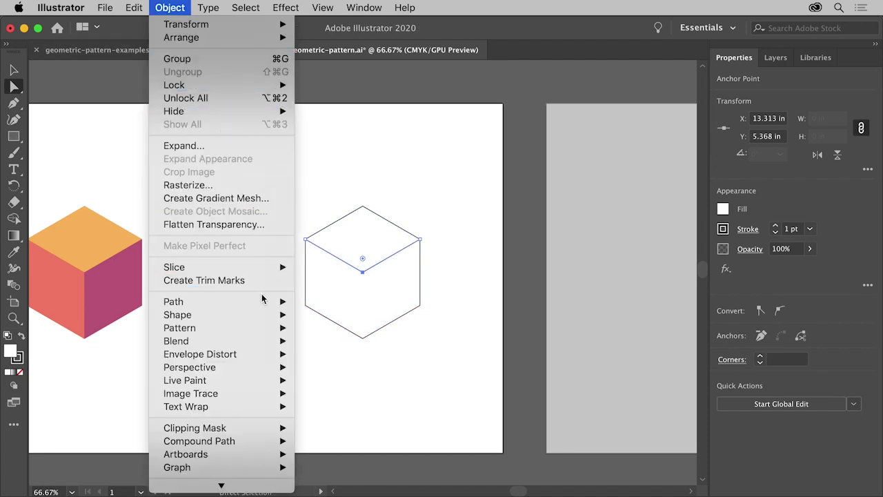
mouse_move(265, 301)
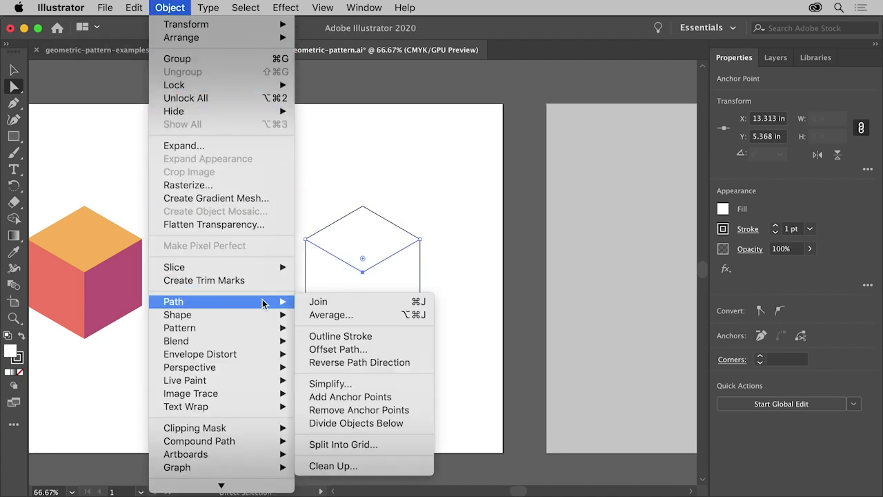
click(396, 425)
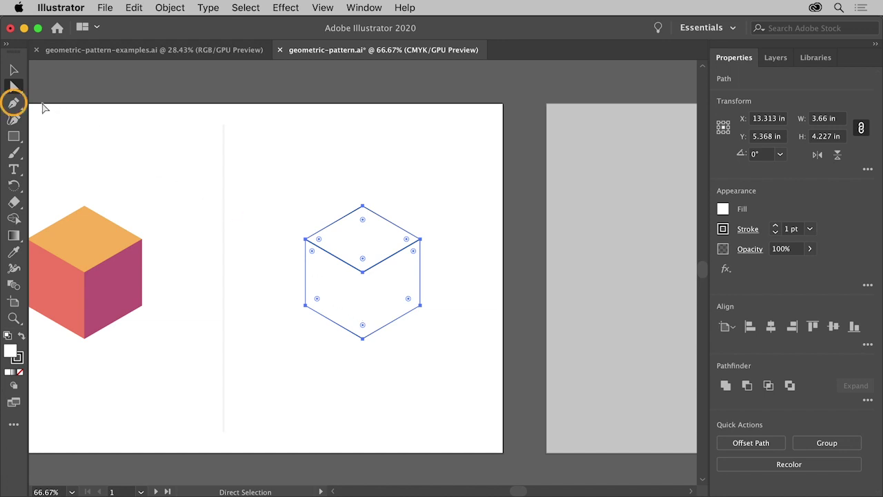
Draw a vertical line from the bottom corner to the centre and divide the lower section.
click(14, 103)
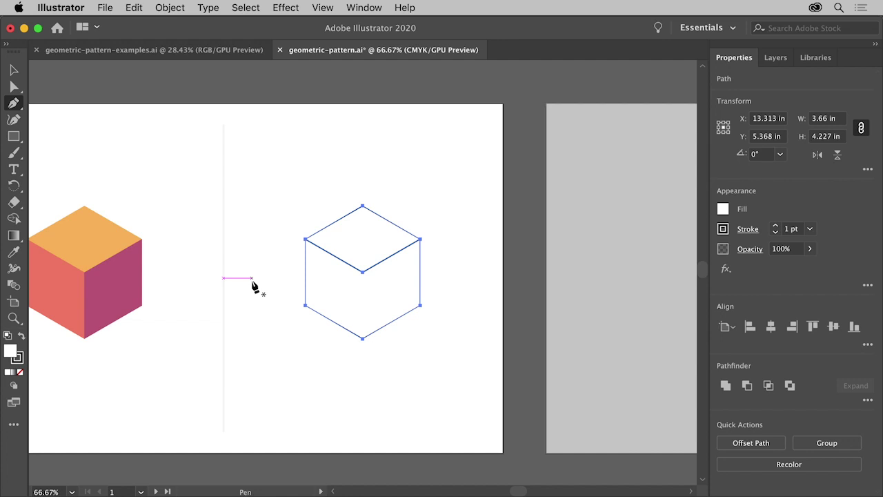
click(248, 8)
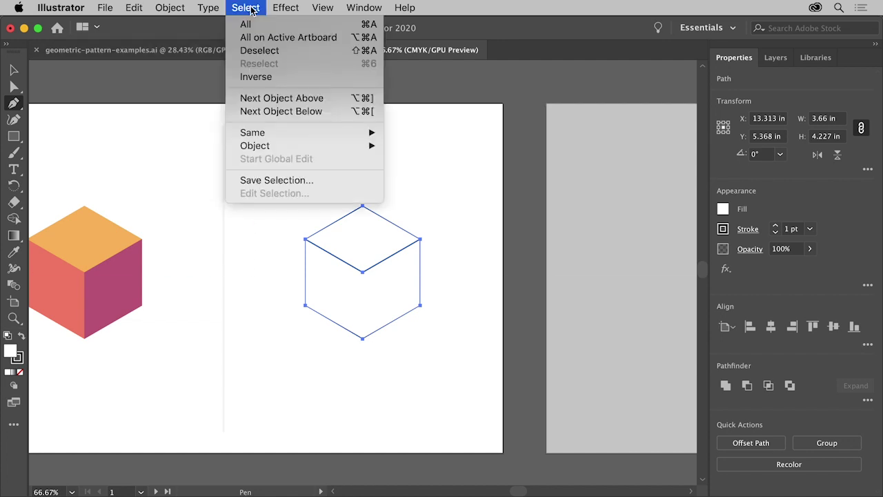
click(289, 52)
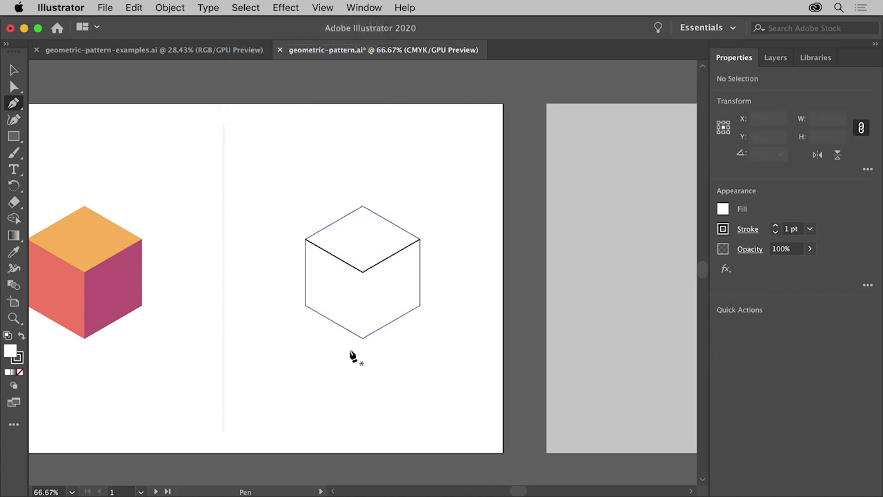
click(363, 338)
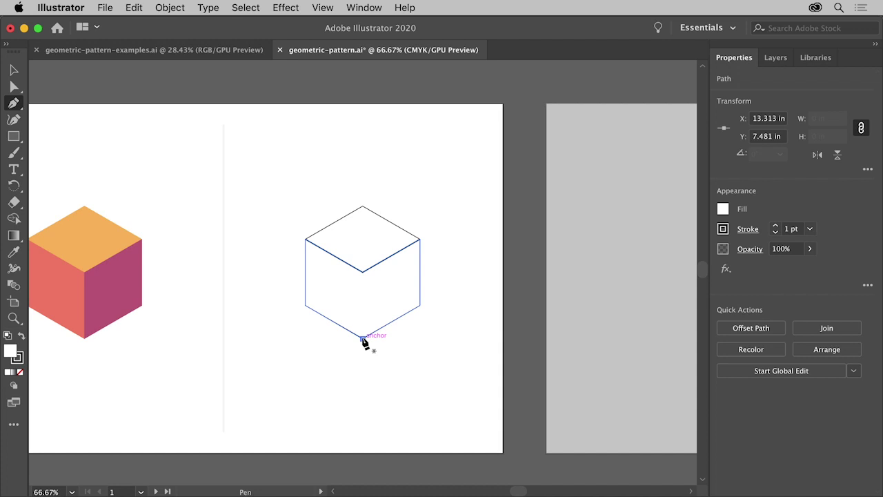
click(362, 272)
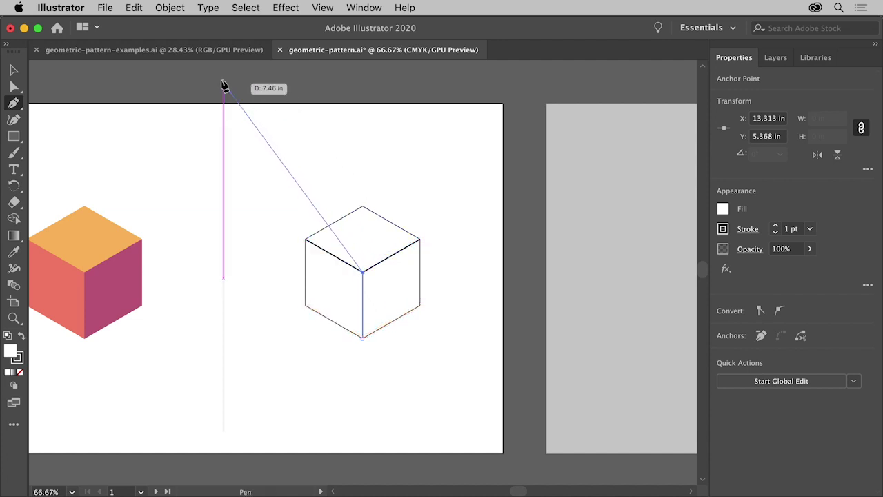
click(181, 11)
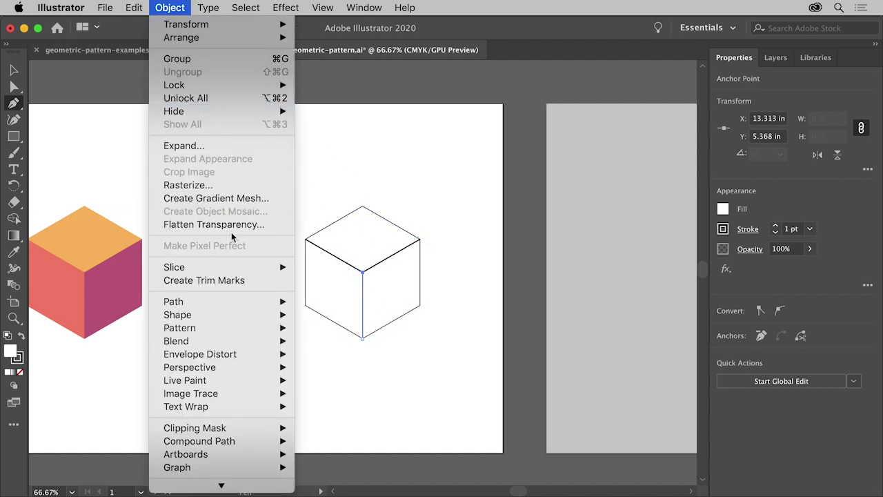
mouse_move(254, 301)
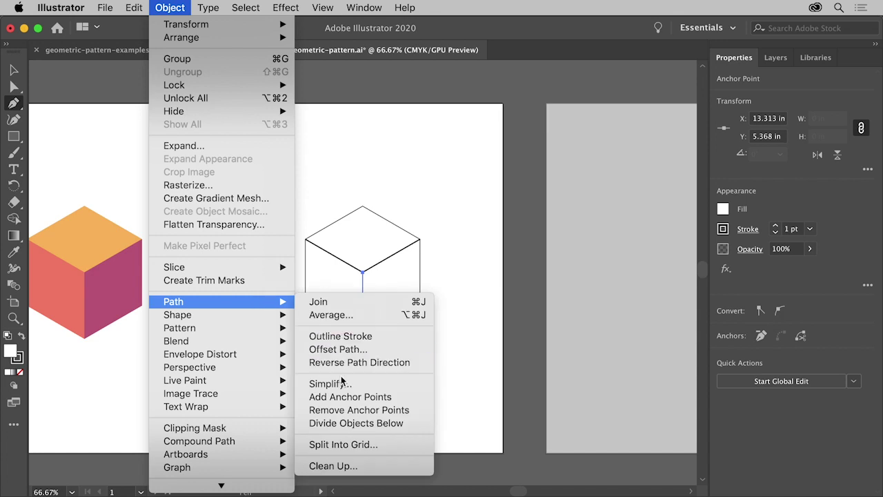
click(397, 423)
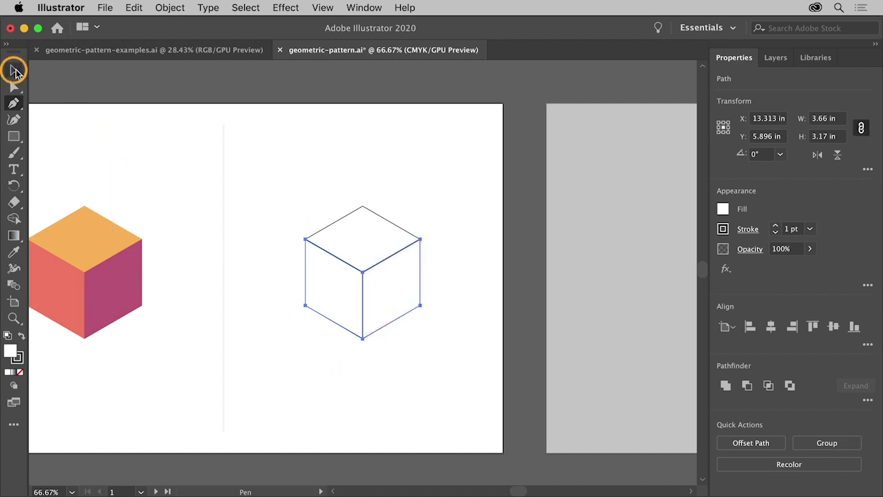
Fill the cube's top face orange and remove its outline.
click(15, 70)
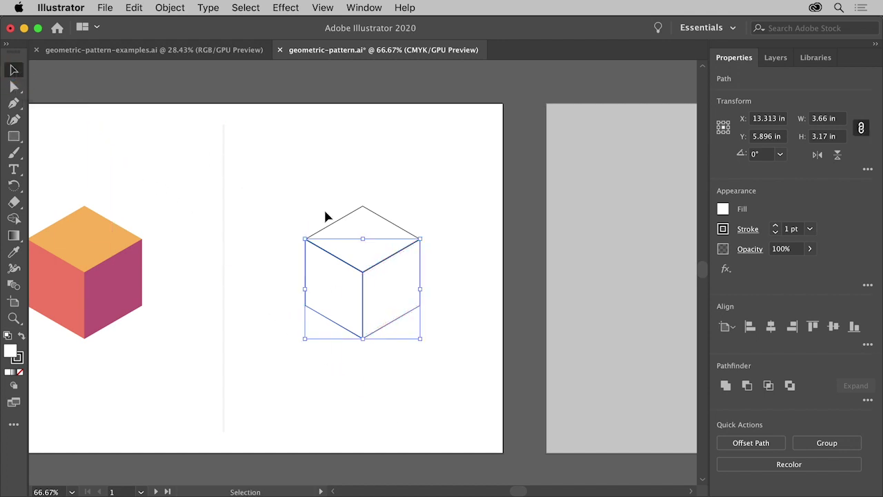
click(348, 221)
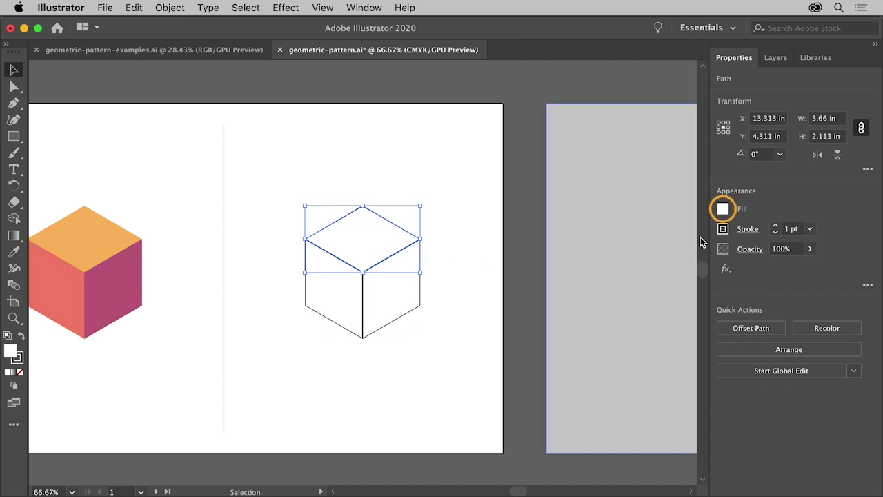
click(723, 209)
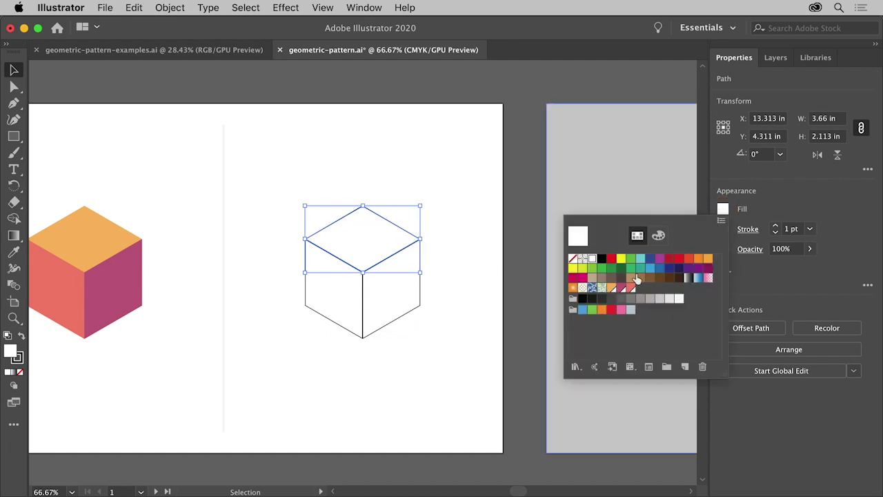
click(611, 289)
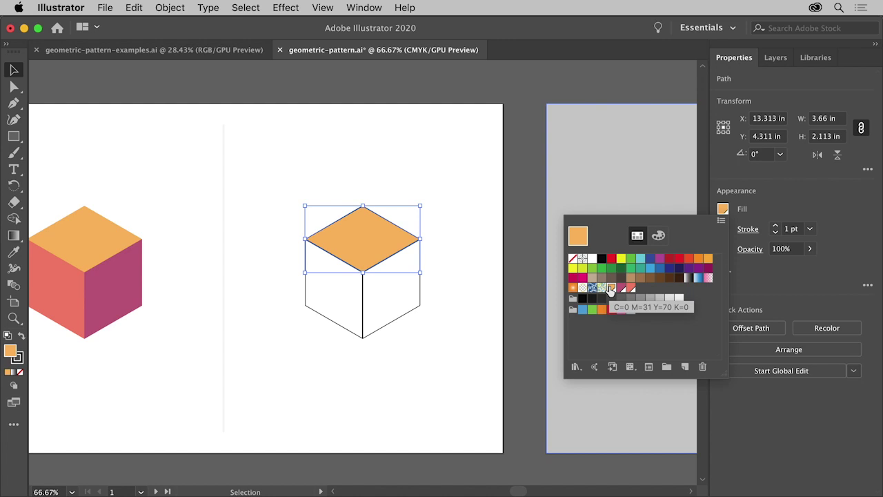
click(775, 228)
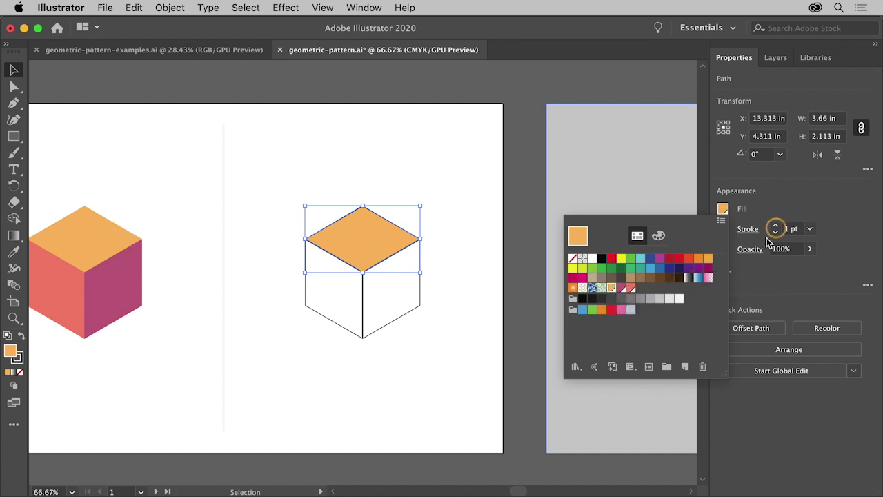
click(776, 232)
click(775, 232)
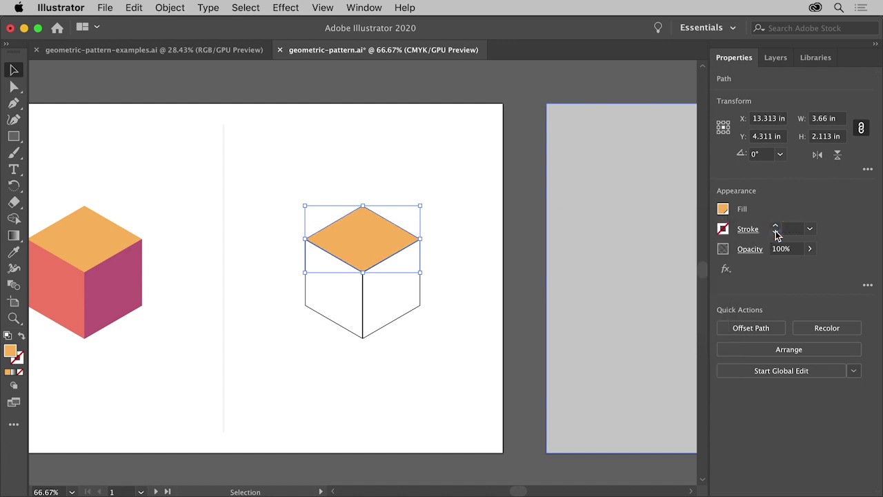
Fill the cube's right face magenta and thin its outline.
click(411, 297)
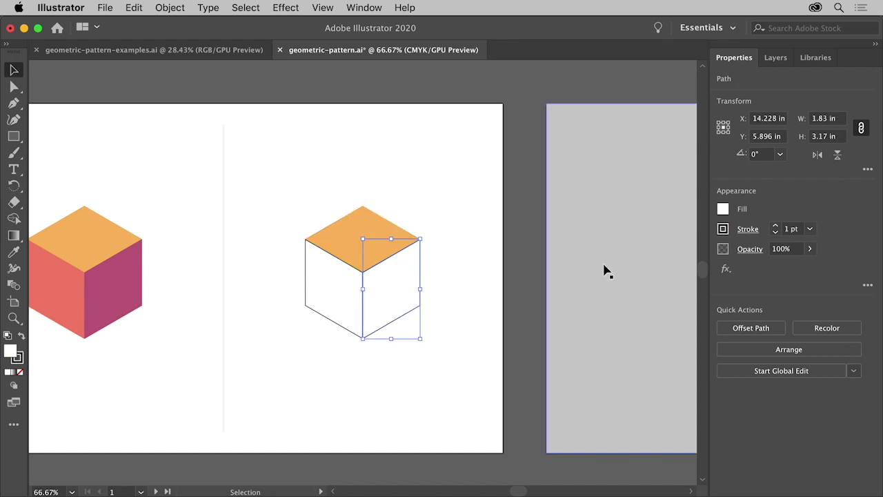
click(722, 209)
click(619, 291)
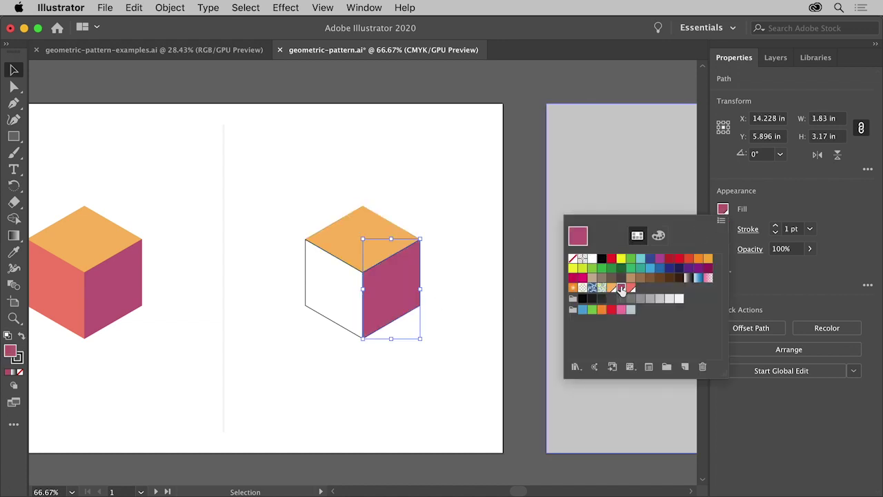
click(775, 232)
click(776, 232)
Fill the cube's left face salmon and remove its outline.
click(327, 292)
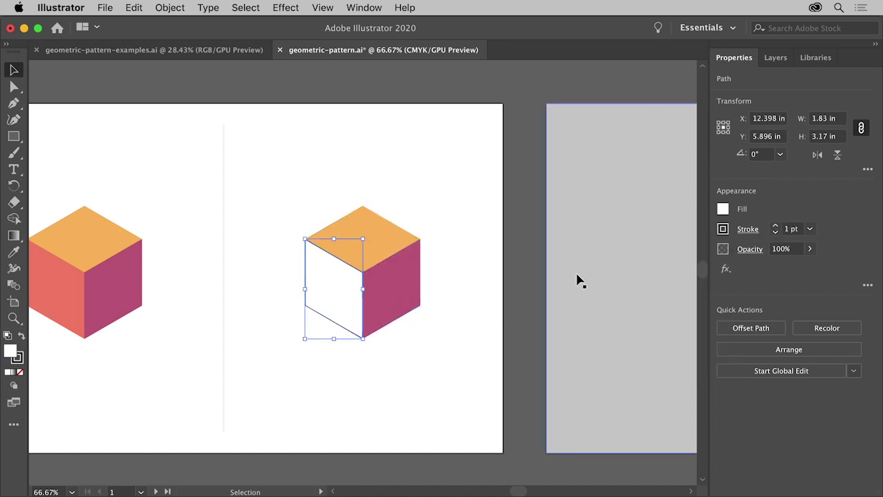
click(722, 209)
click(640, 284)
click(775, 234)
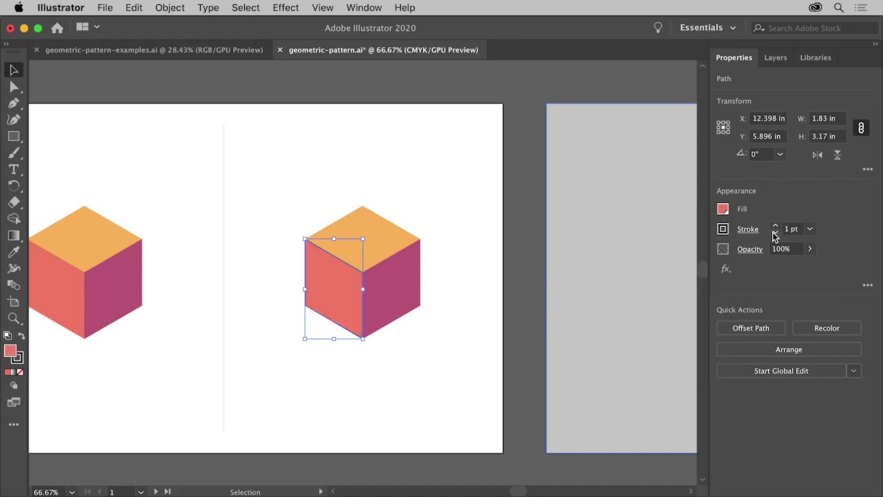
click(775, 234)
click(775, 234)
click(775, 235)
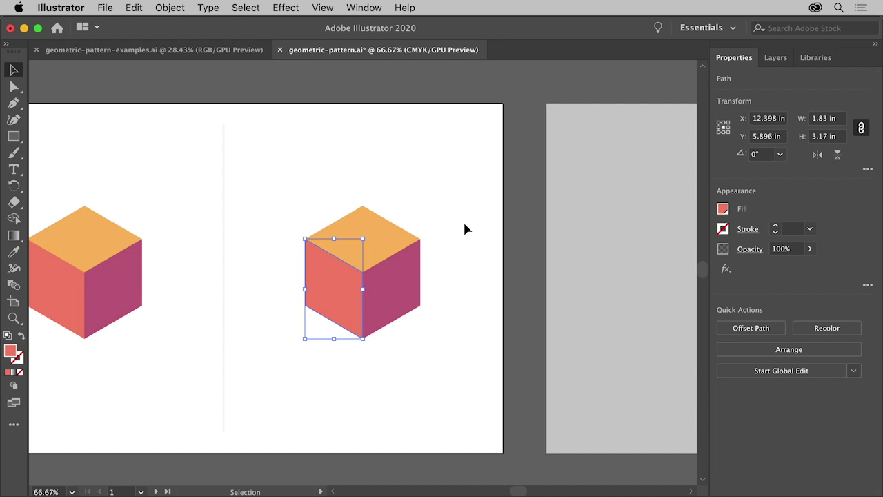
Marquee-select all three cube faces and create a pattern via Object > Pattern > Make.
drag(465, 227, 329, 285)
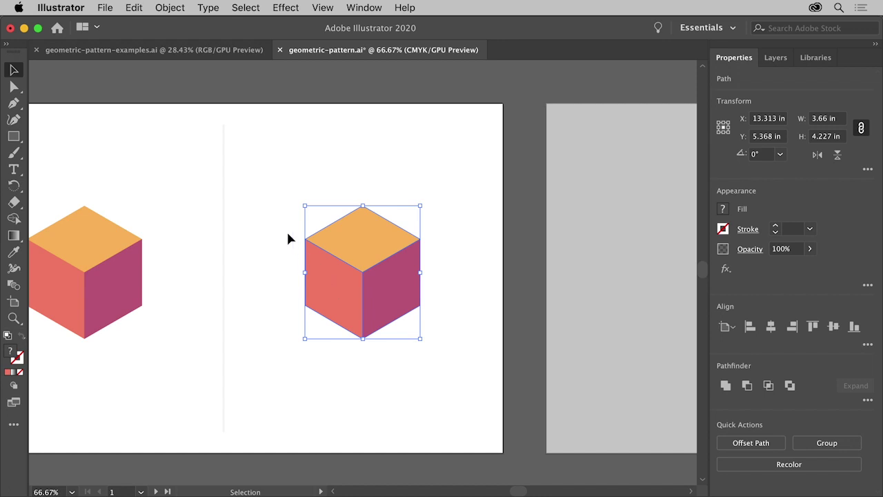
click(172, 9)
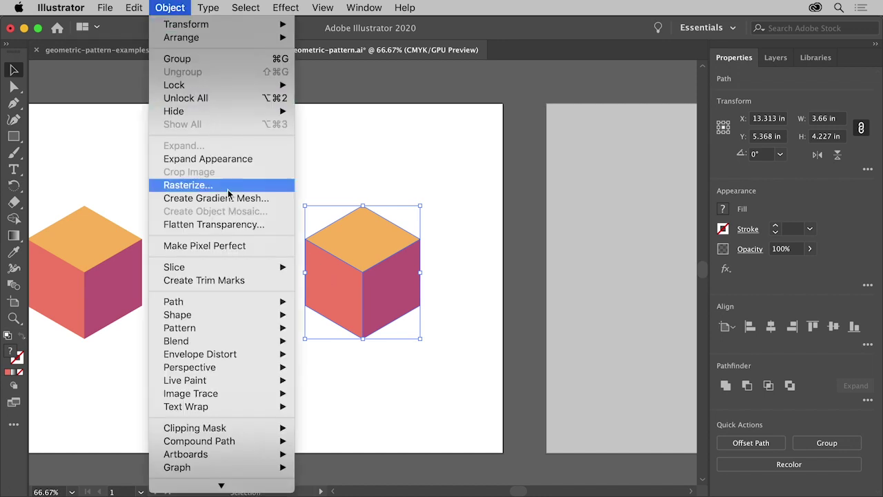
mouse_move(274, 328)
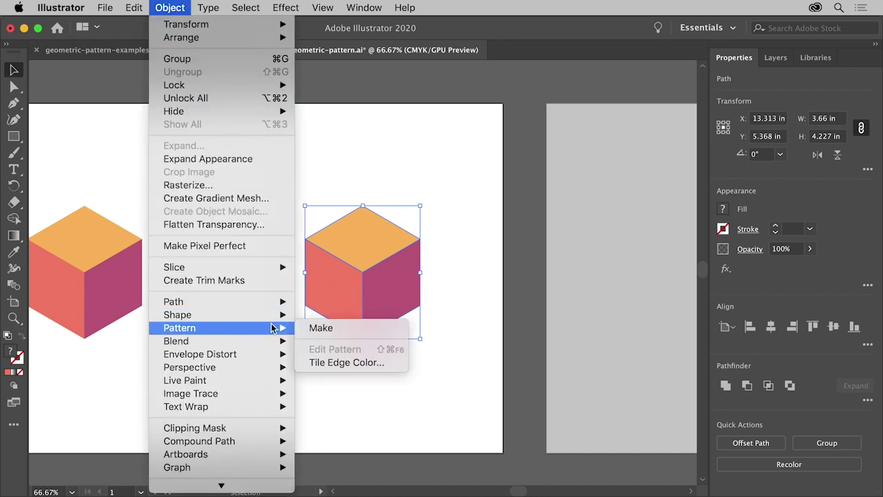
click(352, 335)
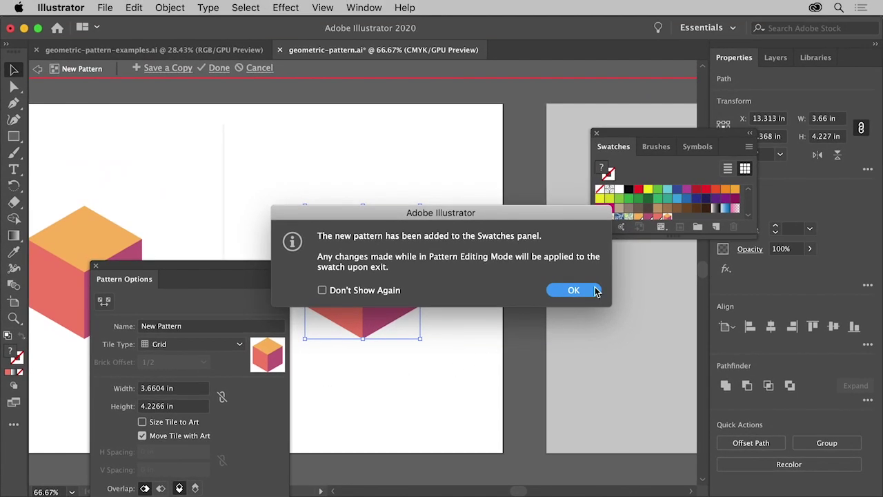
Dismiss the pattern notice and set the tile type to Brick by Column.
click(573, 290)
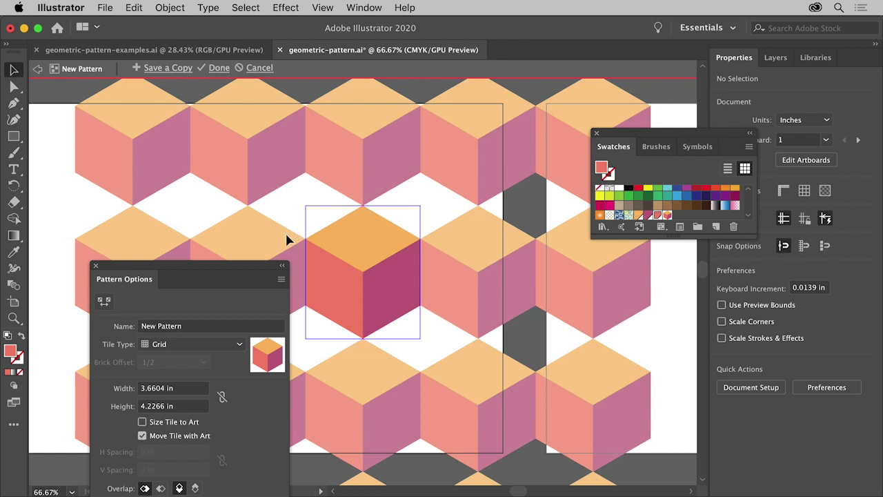
drag(250, 264, 242, 133)
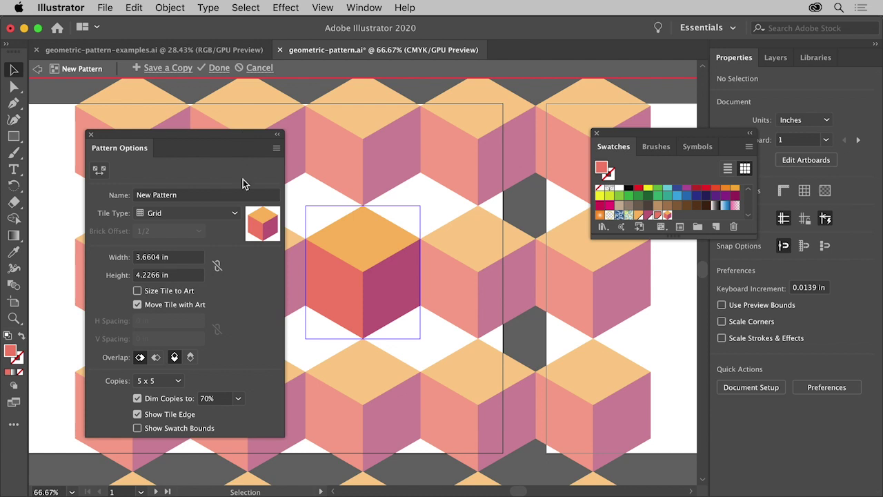
click(234, 215)
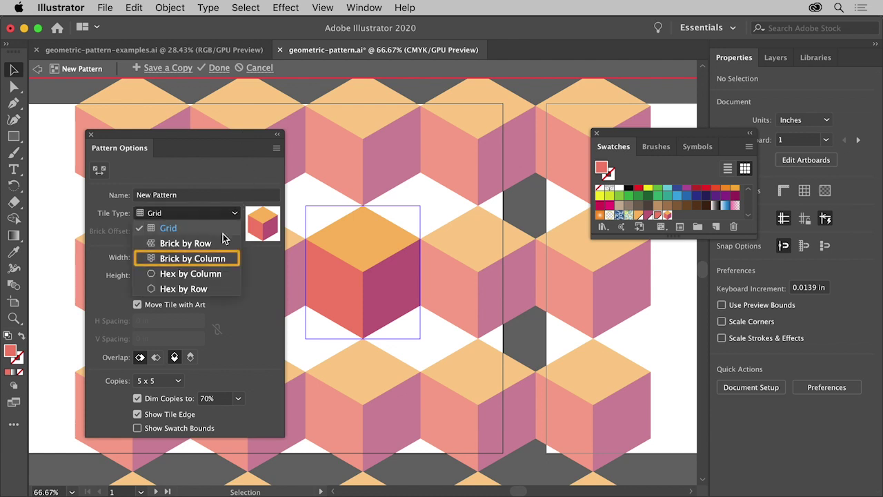
click(220, 261)
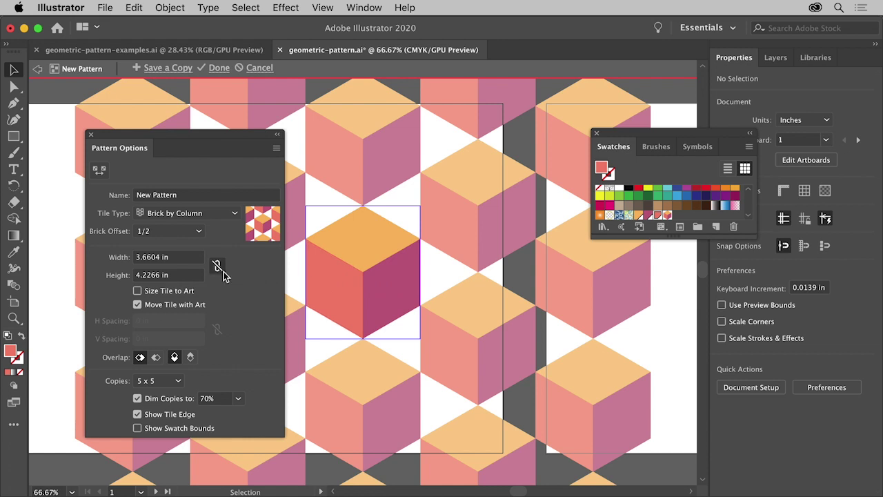
Set the pattern tile to 2.75 in wide by 3 in high with Bottom in Front overlap.
click(114, 258)
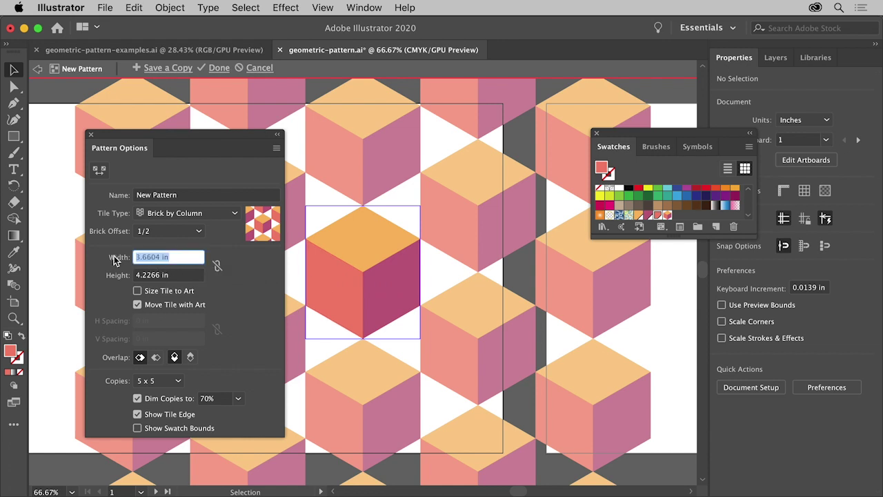
text(2.75)
click(116, 277)
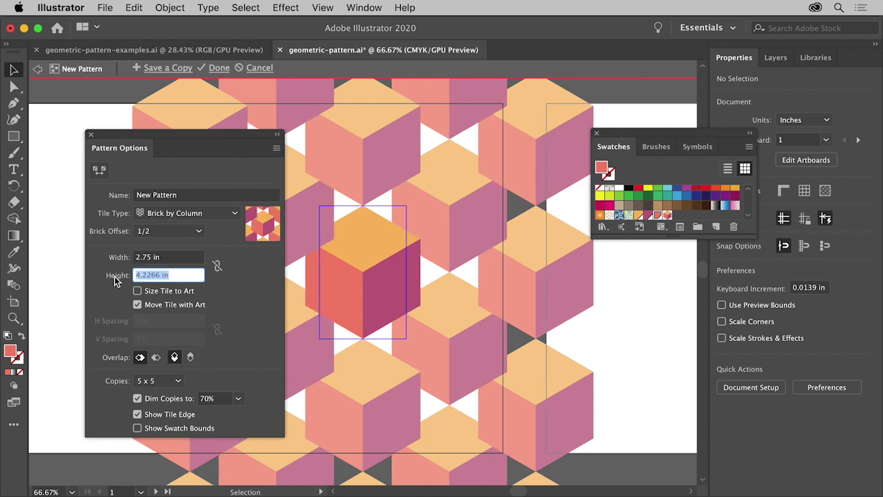
text(3)
key(Return)
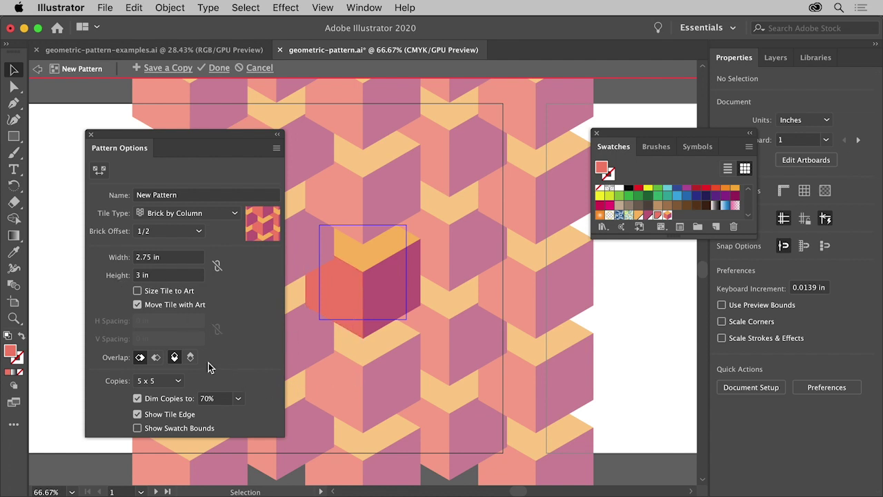
click(191, 357)
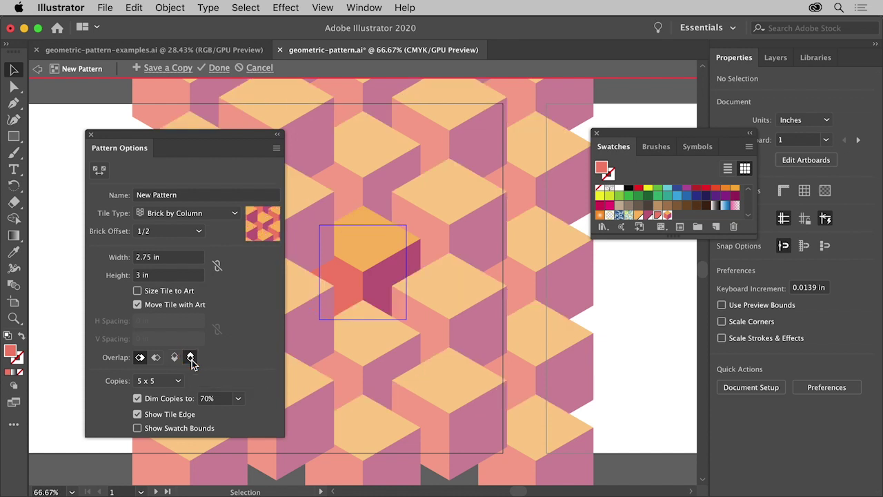
Finish pattern editing to save the cube swatch, then fit all artboards in the window.
click(220, 68)
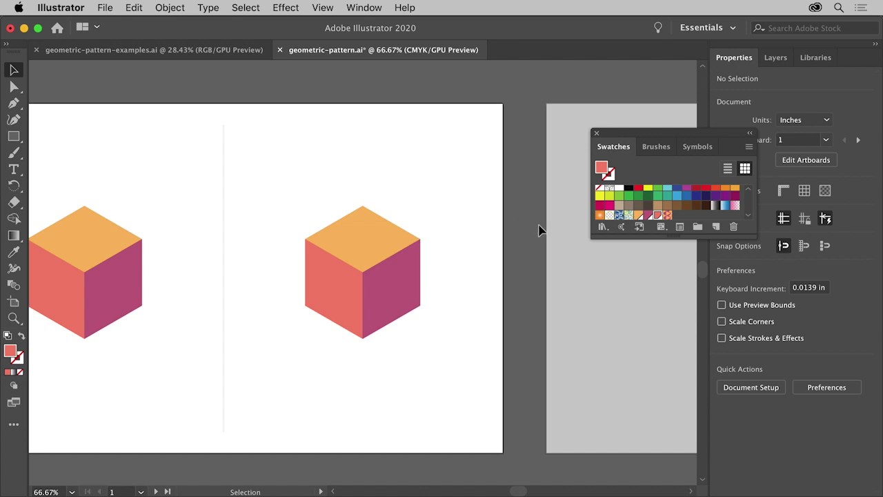
click(667, 215)
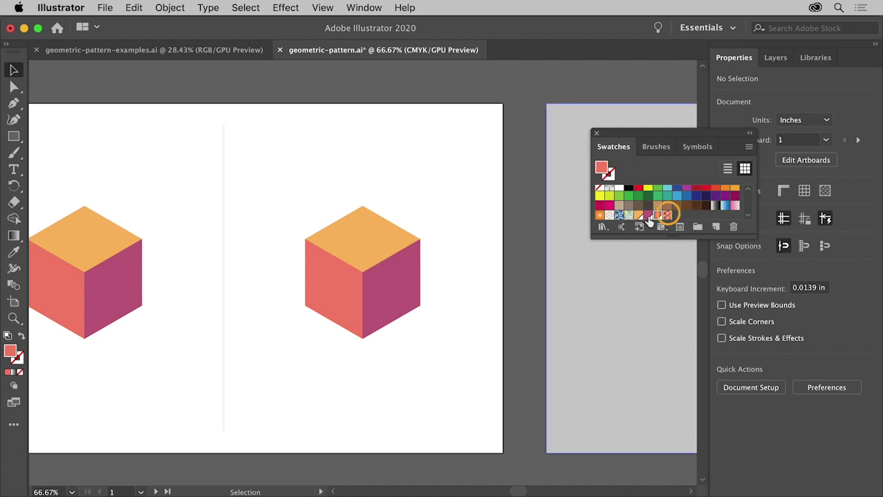
click(323, 8)
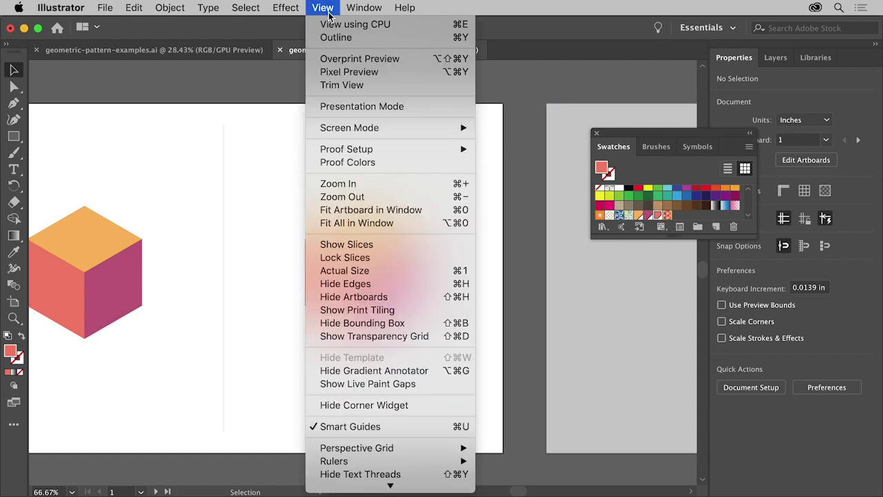
click(410, 223)
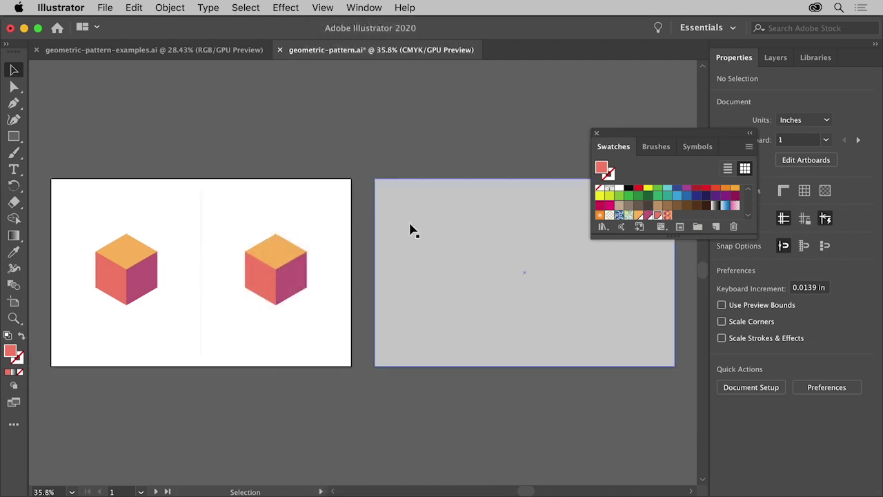
Apply the new cube pattern swatch as the gray rectangle's fill, then deselect to view the interlocking cubes.
click(447, 266)
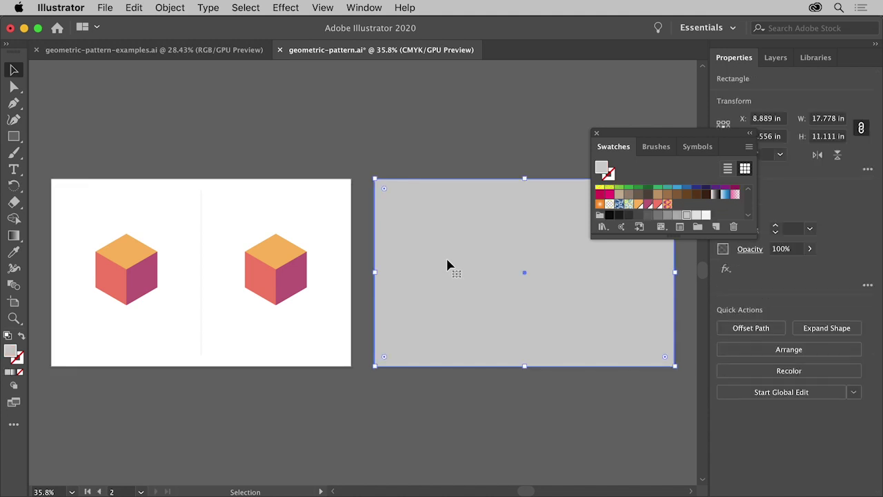
click(667, 205)
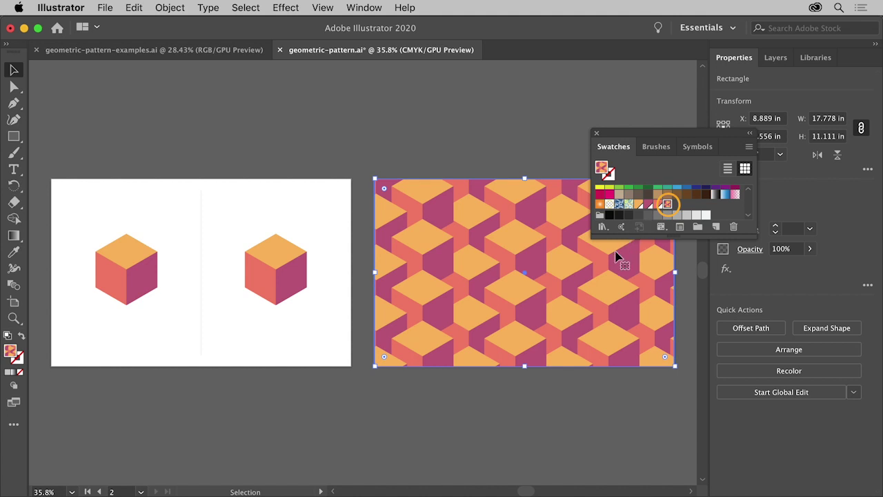
click(428, 417)
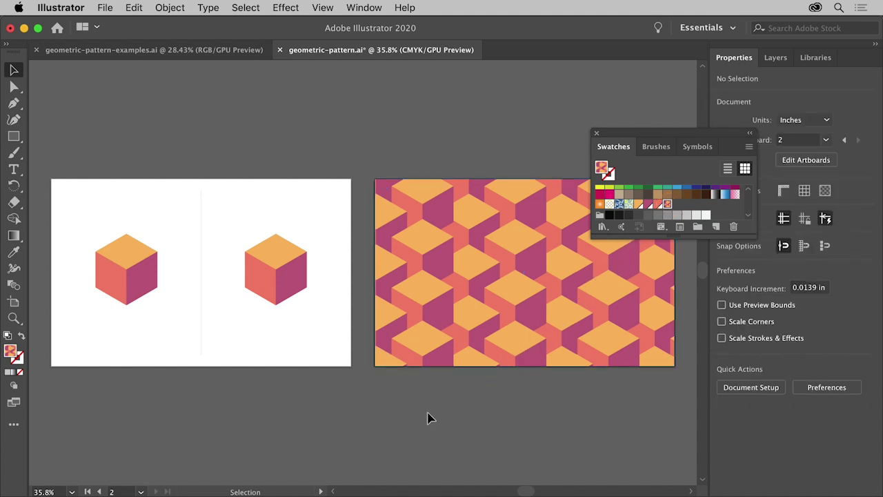